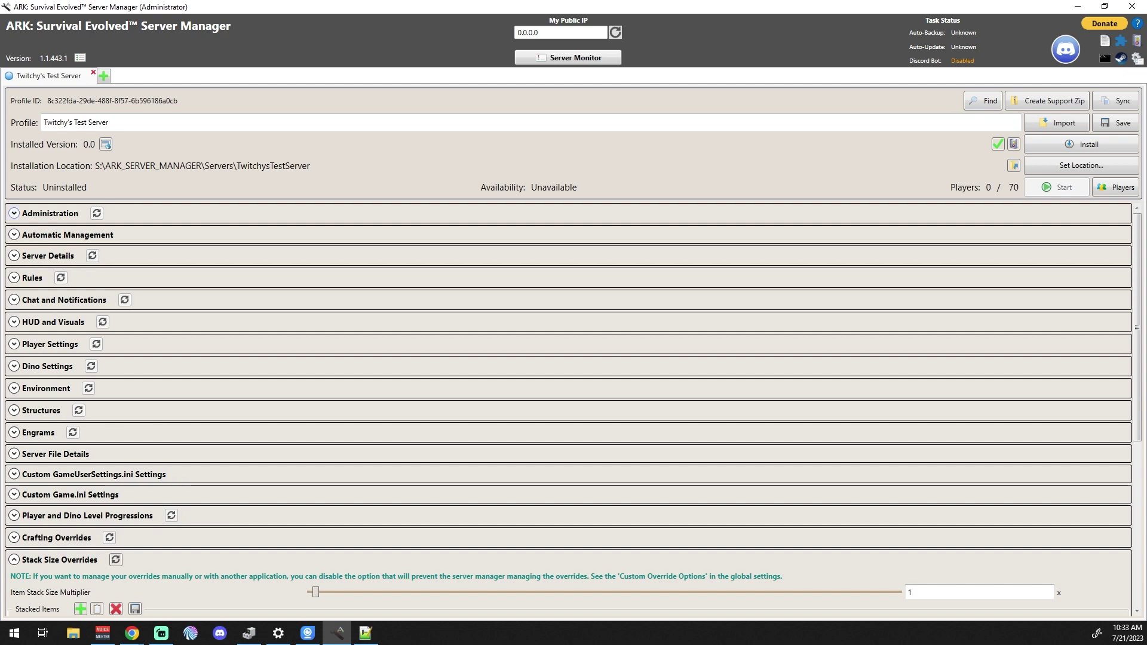
- Expand the Administration section, scroll through its options and return to the top
click(14, 212)
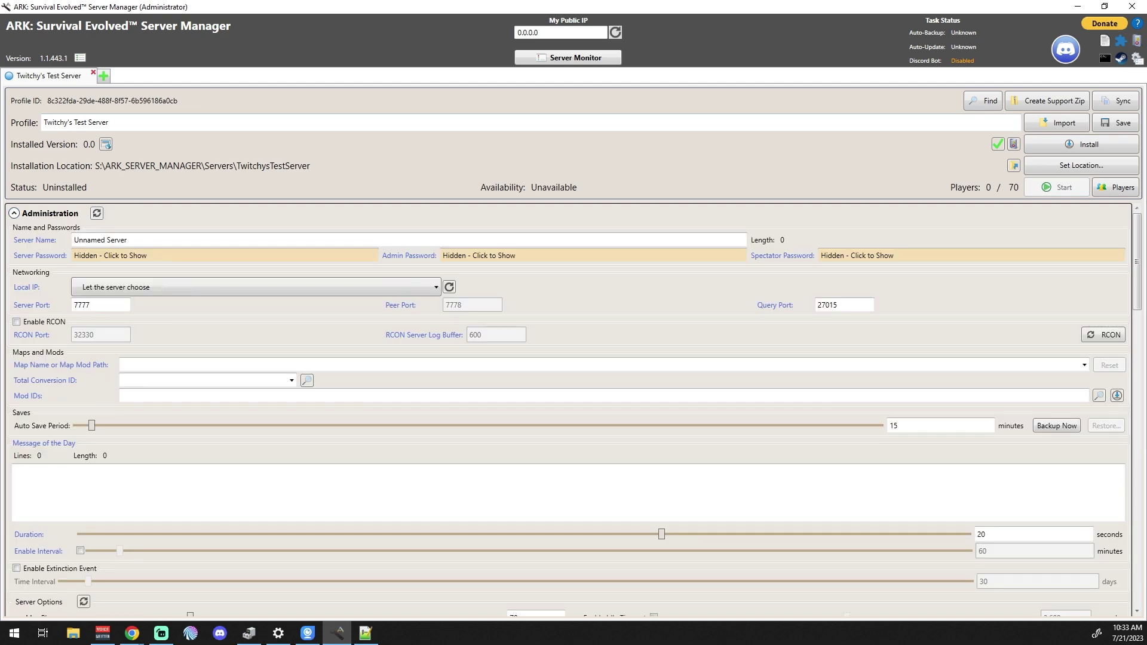
scroll(143, 371, down, 6)
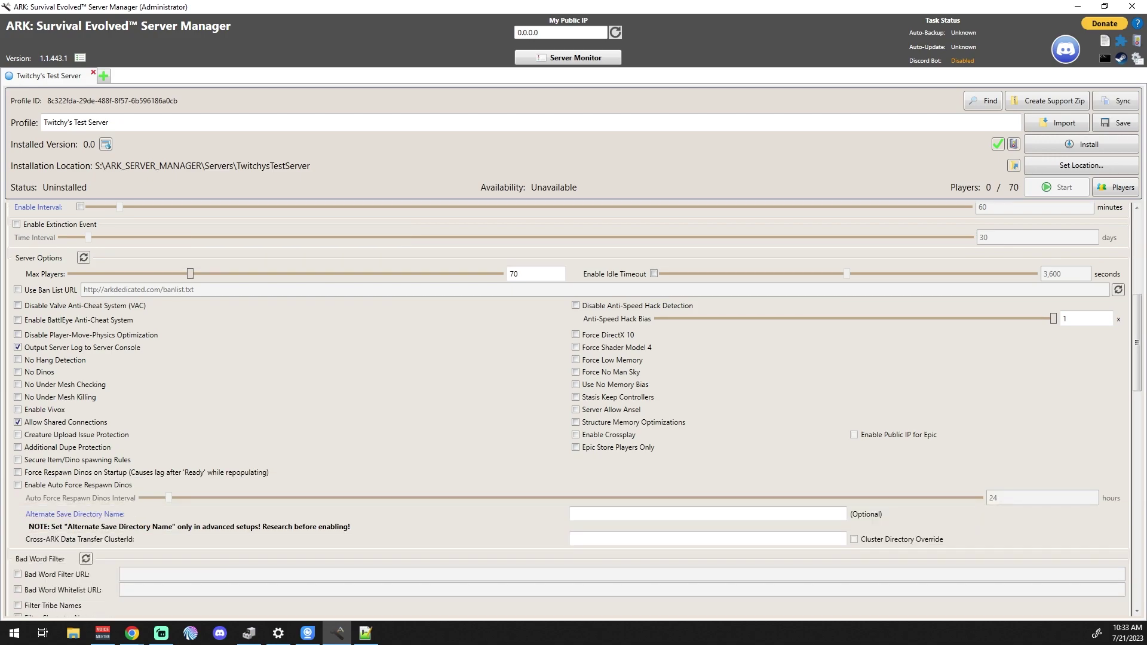
scroll(577, 409, down, 6)
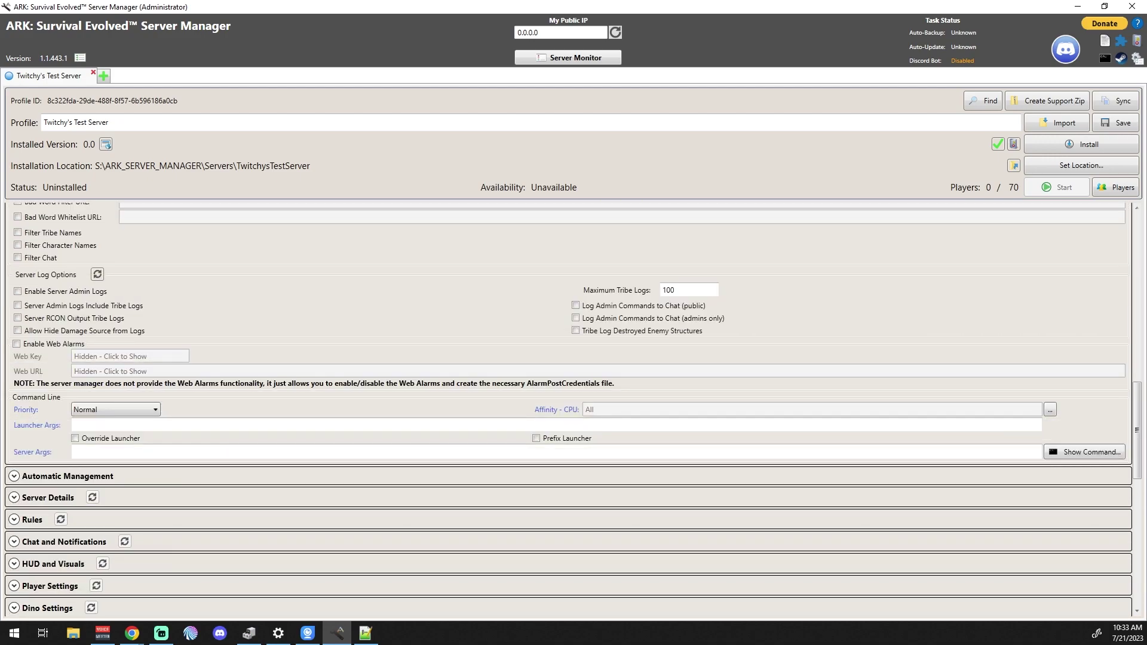
scroll(576, 409, up, 7)
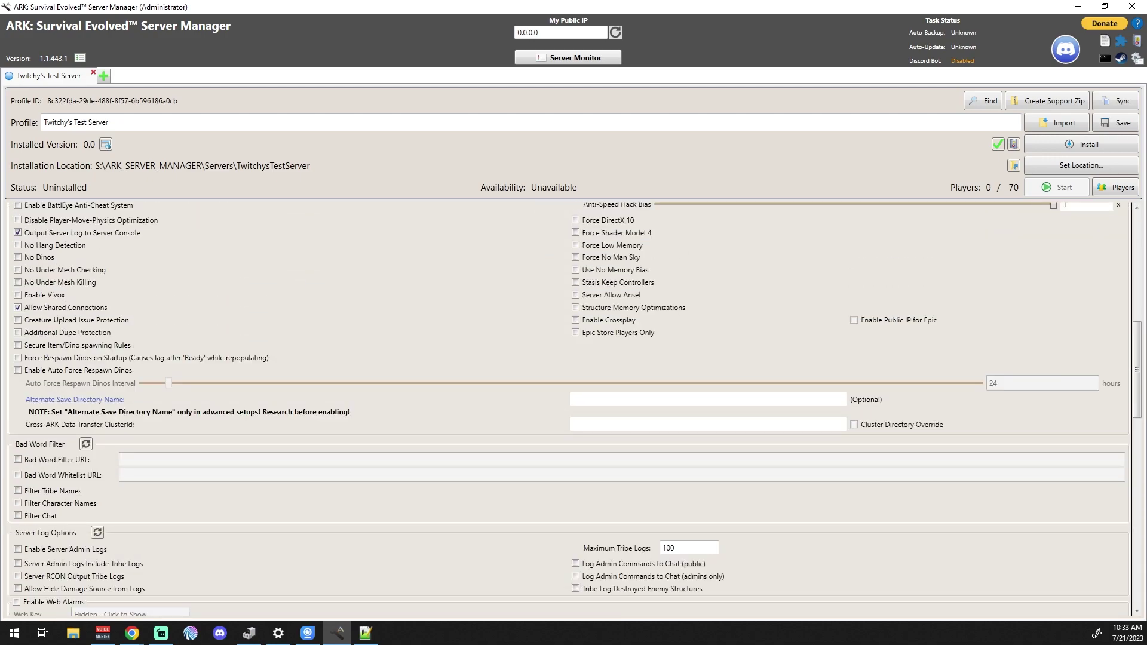
scroll(576, 409, up, 4)
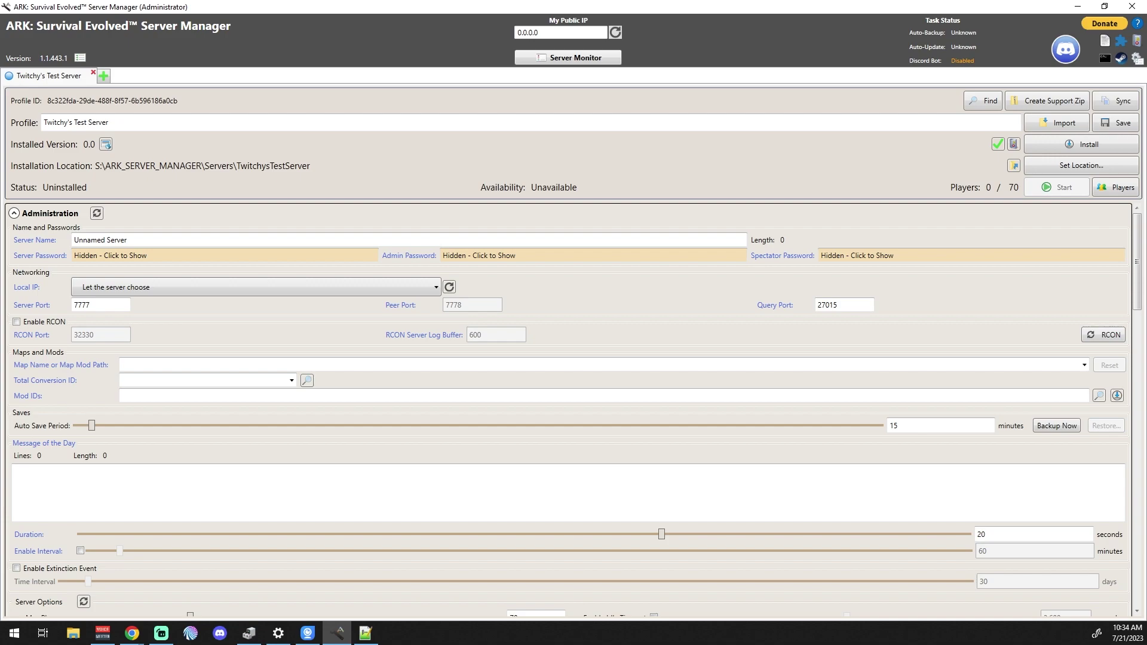
- Replace 'Unnamed Server' with 'Twitchy's Community Server' as the server name
click(100, 240)
key(ctrl+a)
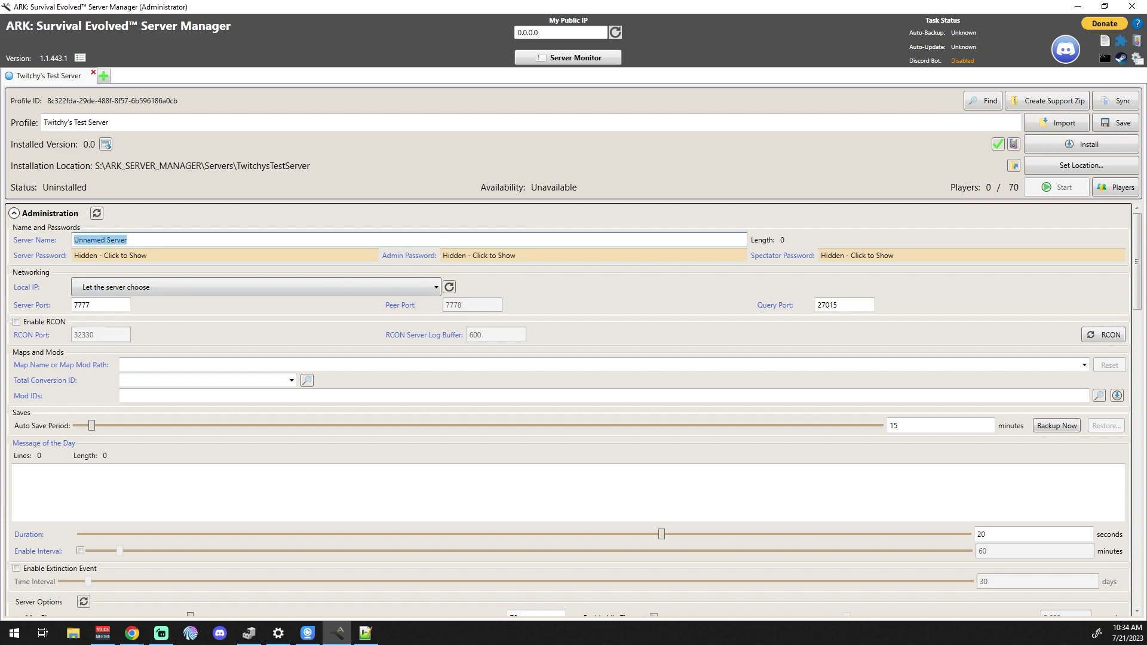
text(Twitchy's Community Server)
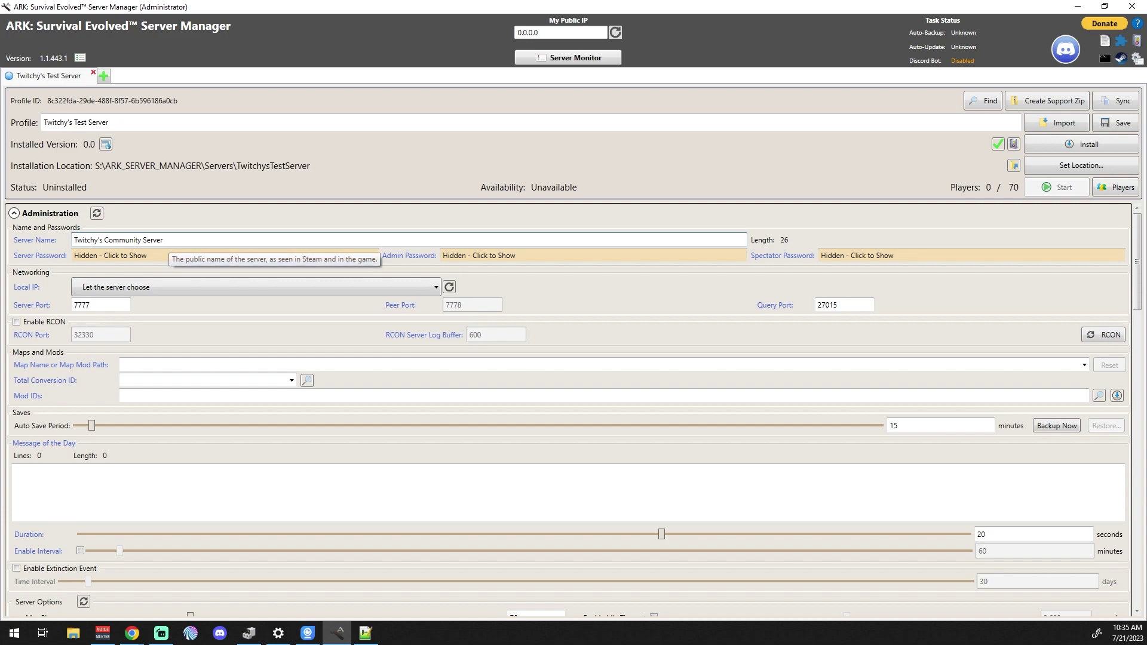
click(165, 240)
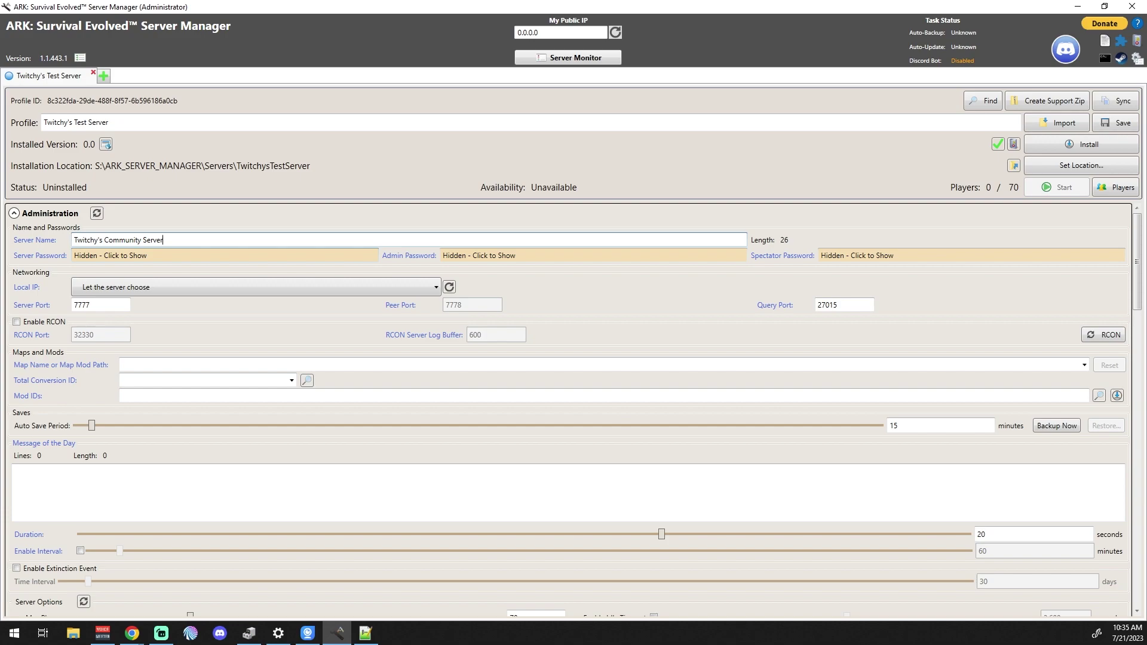
key(Tab)
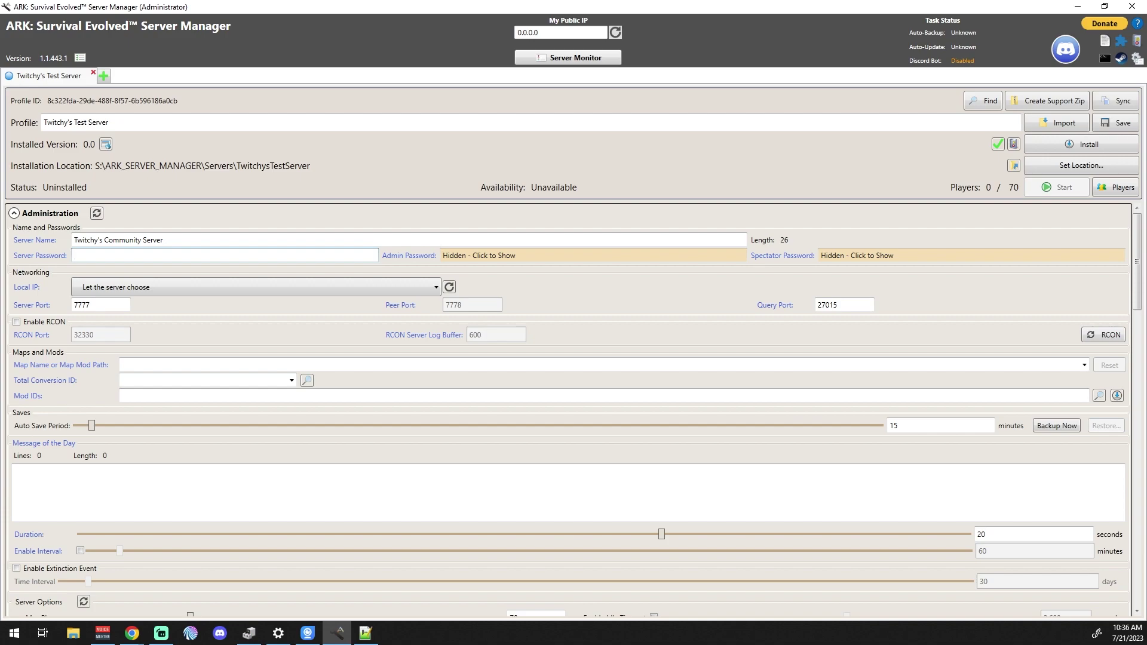
- Enter the server password, admin password and spectator password in turn
key(Tab)
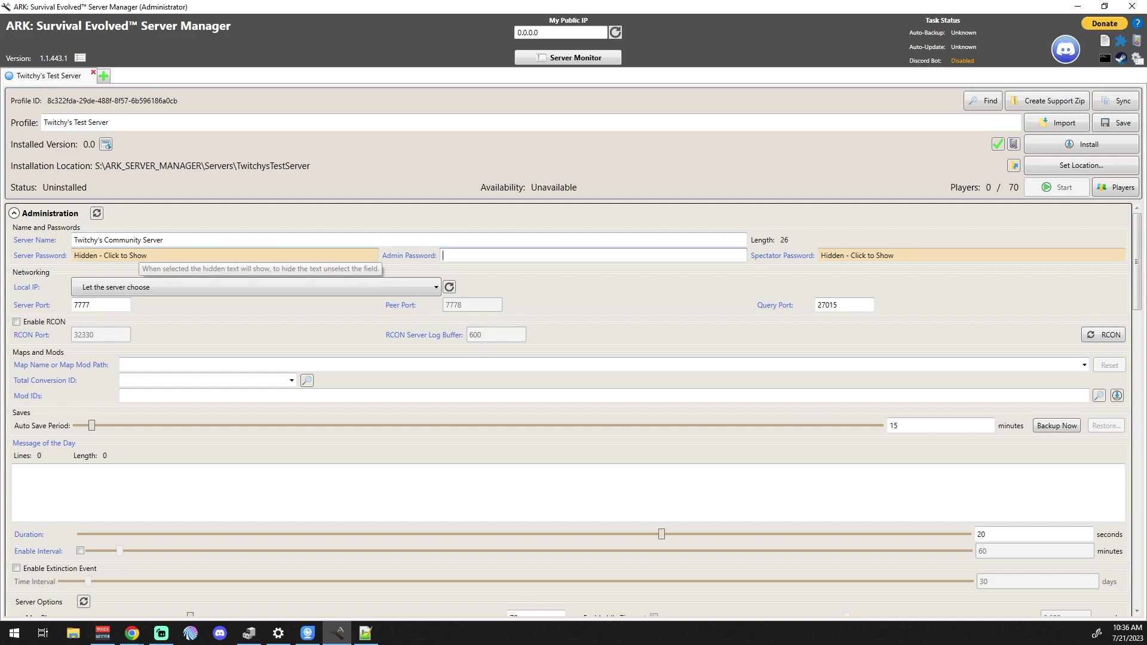
key(Tab)
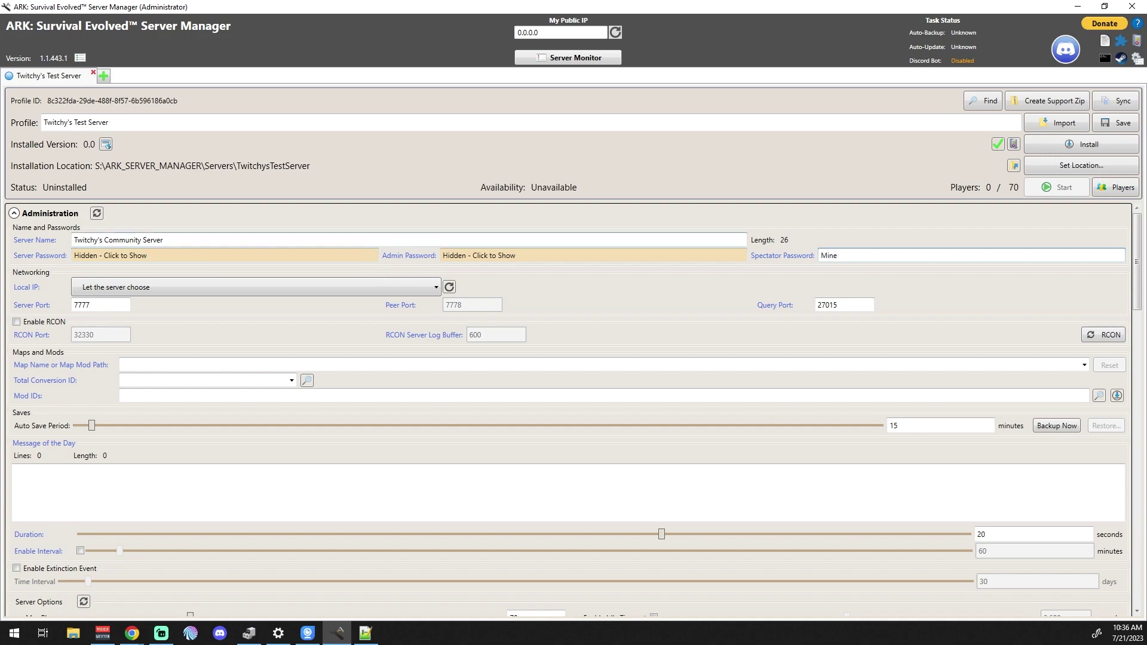
key(Tab)
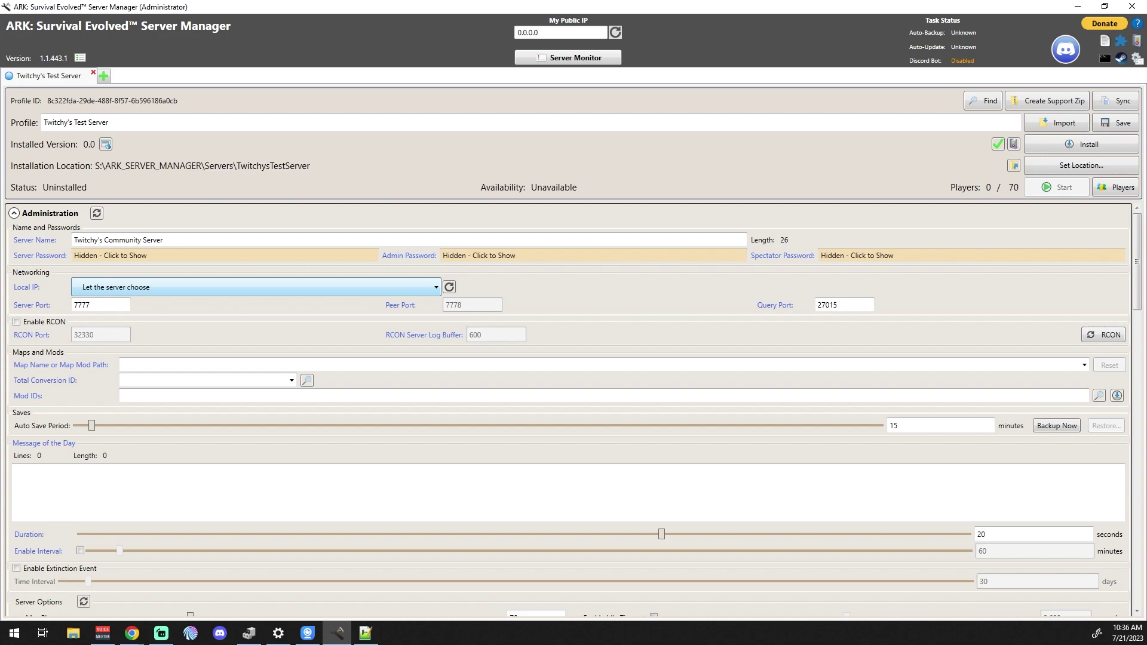
- Bind the server to local IP 192.168.1.251 and check server port 7777 and query port 27015
click(256, 286)
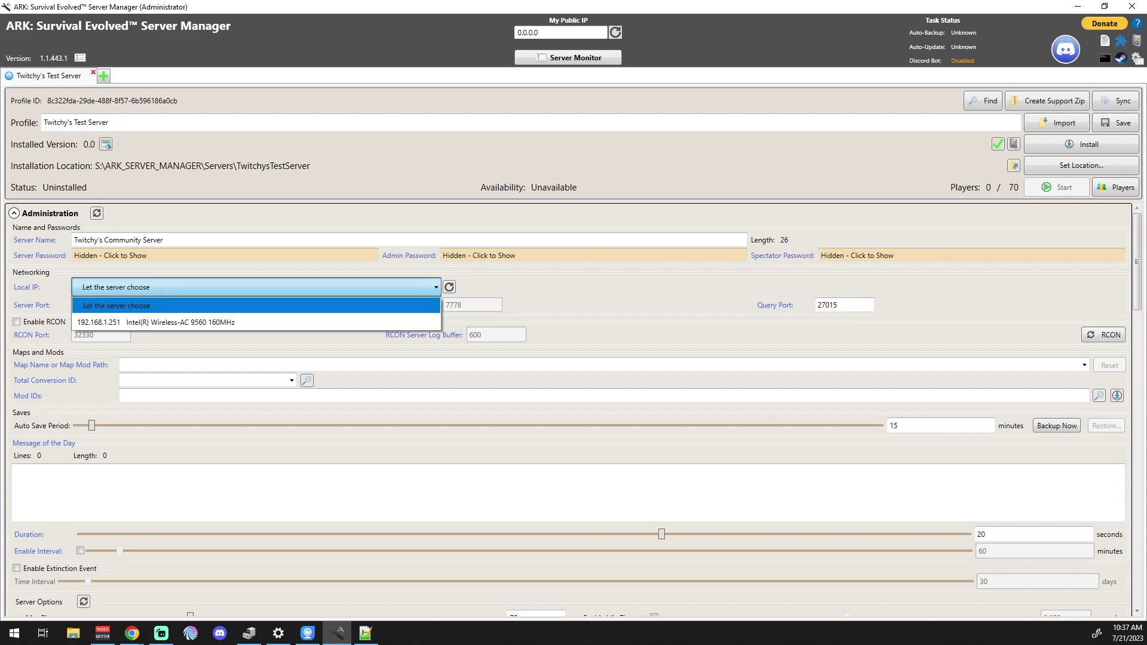
click(158, 322)
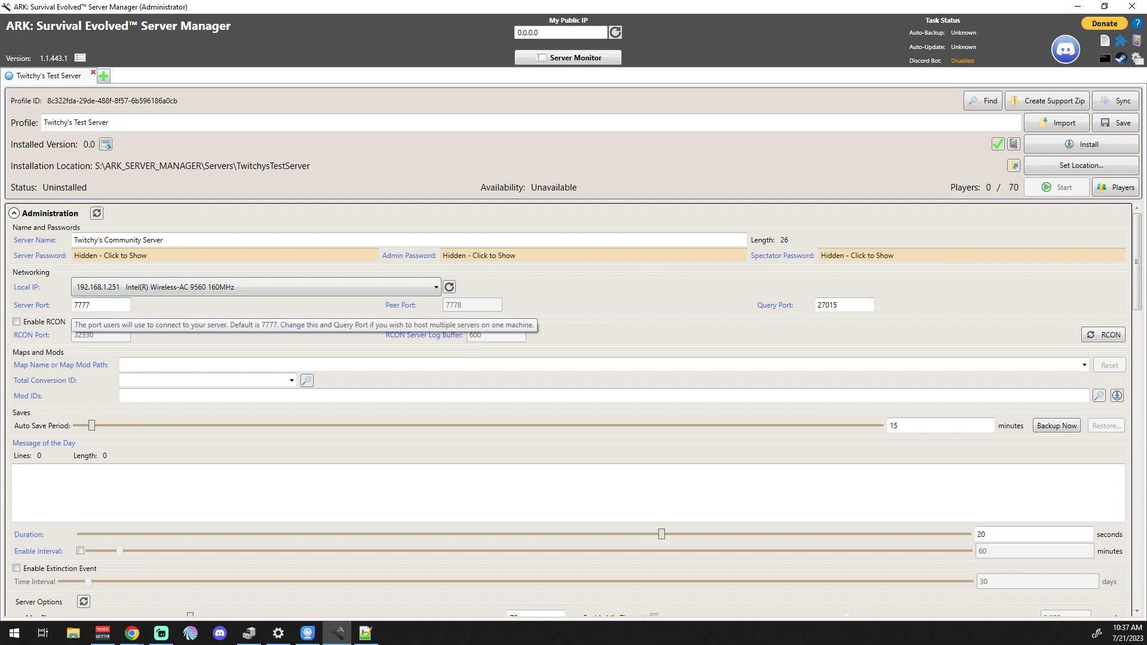
double_click(90, 305)
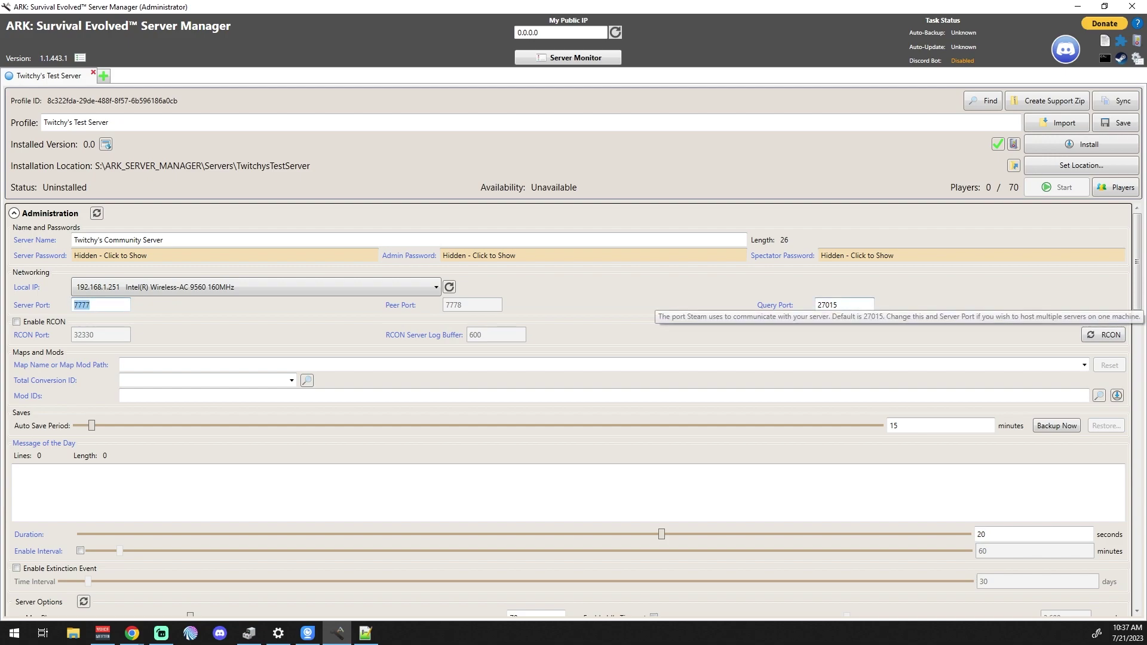
double_click(843, 305)
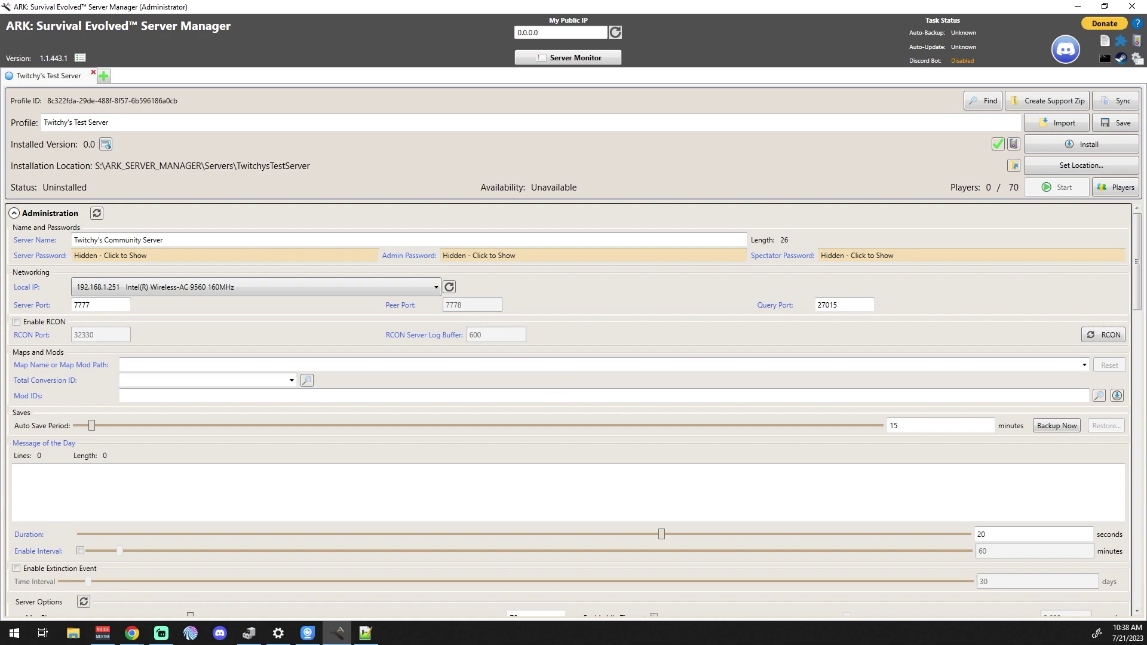
- Set the map name to The Island
click(1084, 366)
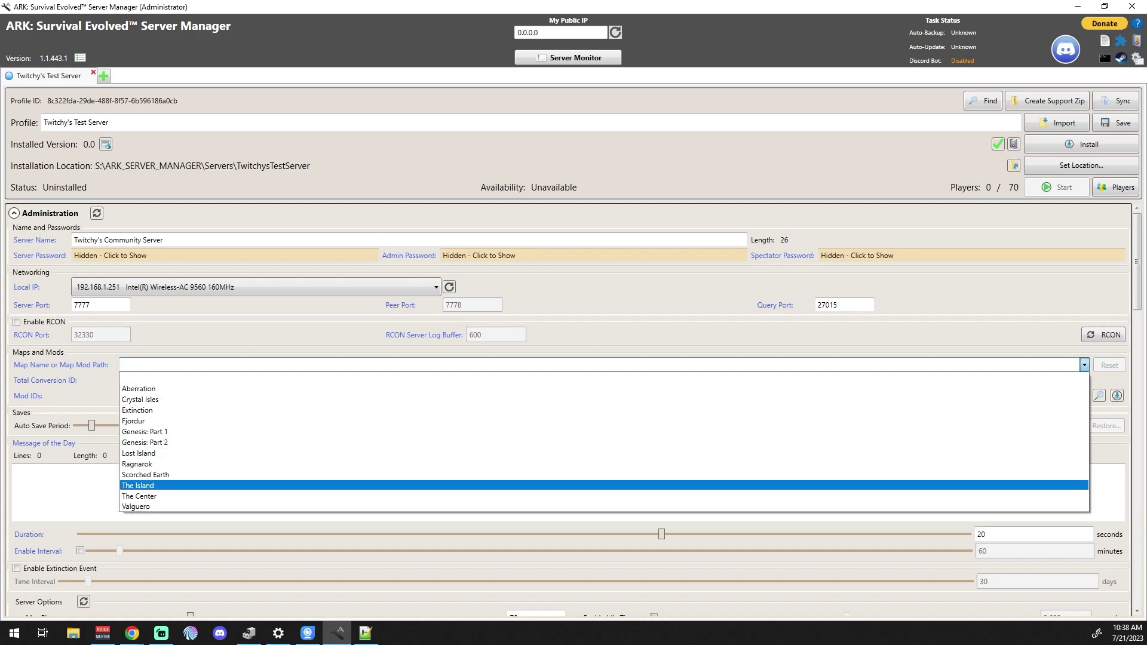
key(Return)
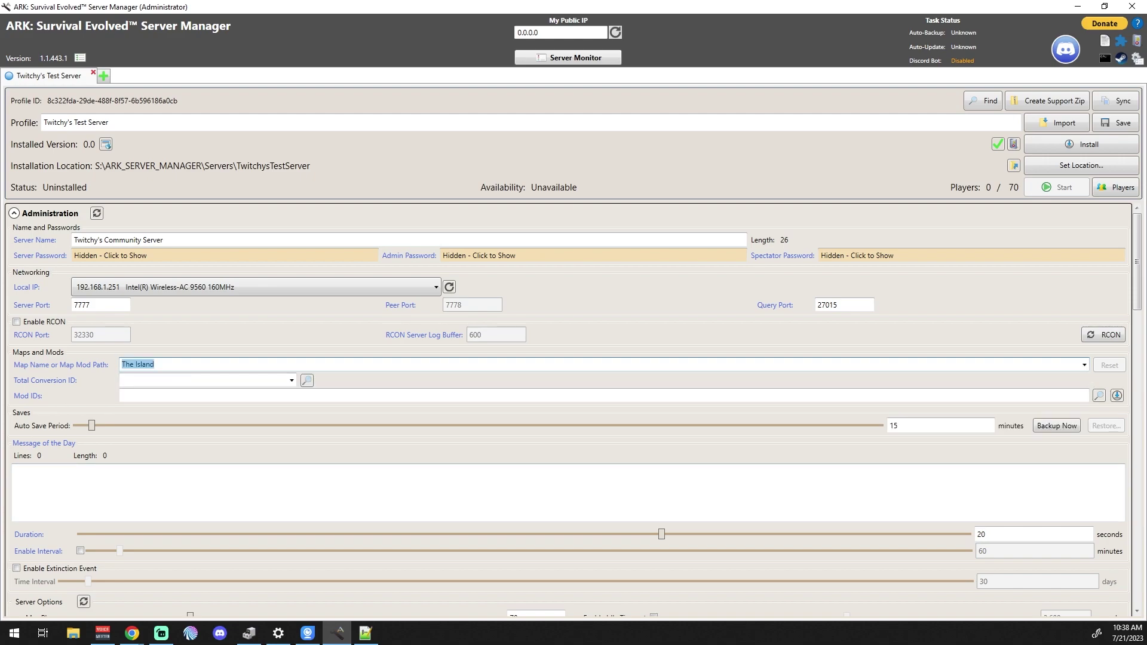
click(291, 381)
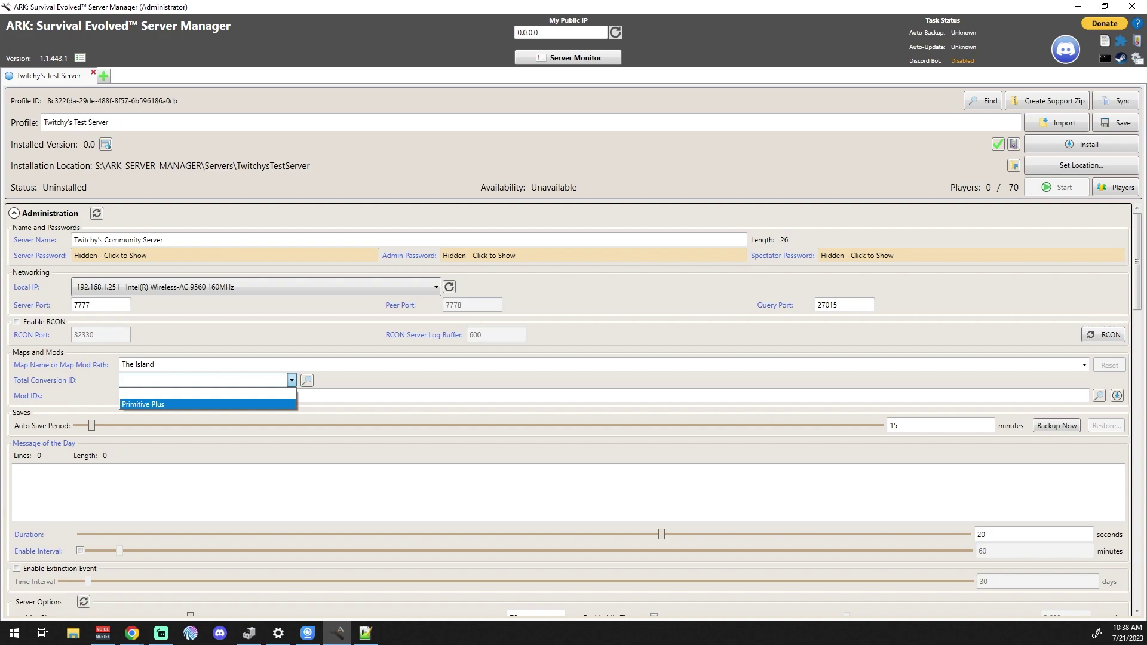
- Leave Total Conversion ID blank and update the server's mods to the latest versions
key(Up)
key(Return)
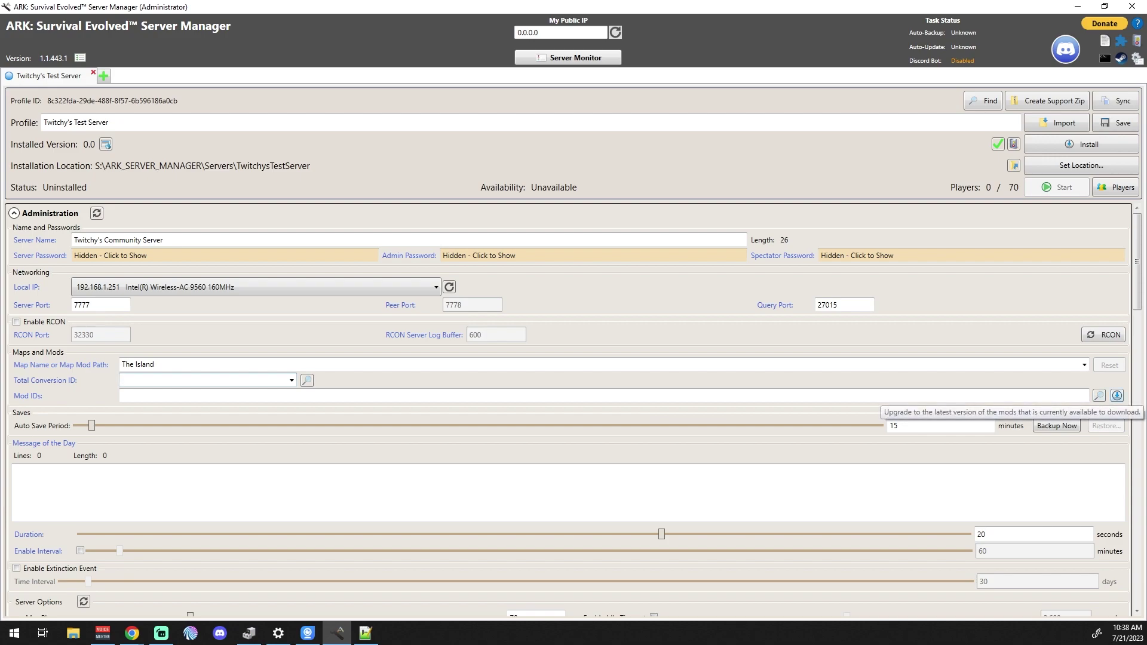
click(1117, 396)
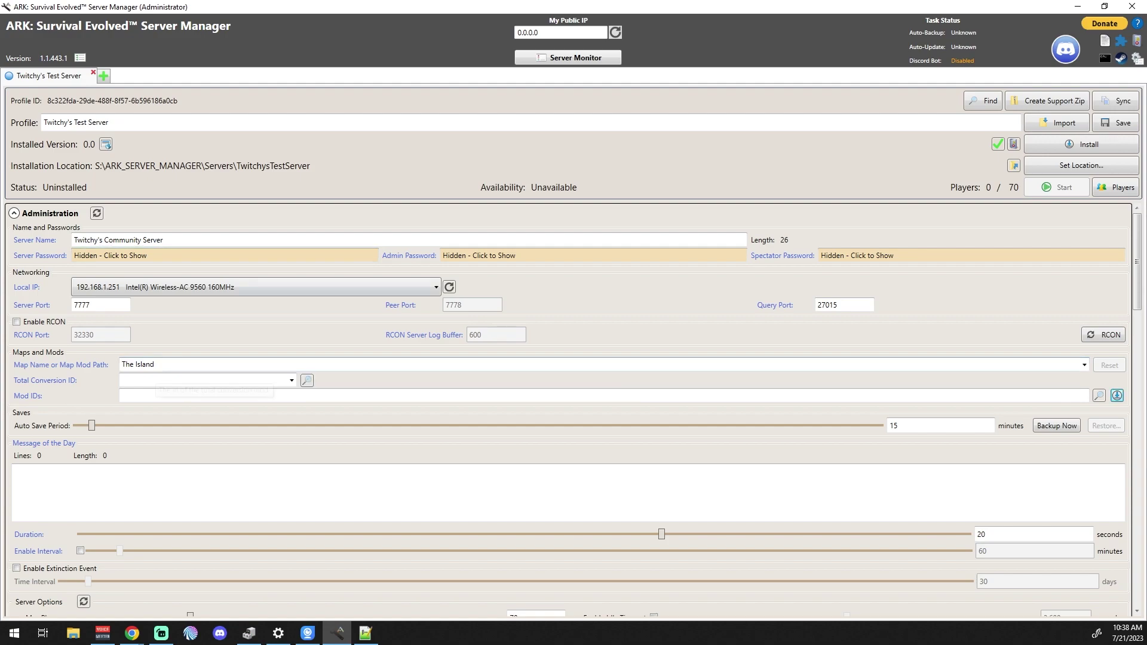
scroll(138, 442, down, 2)
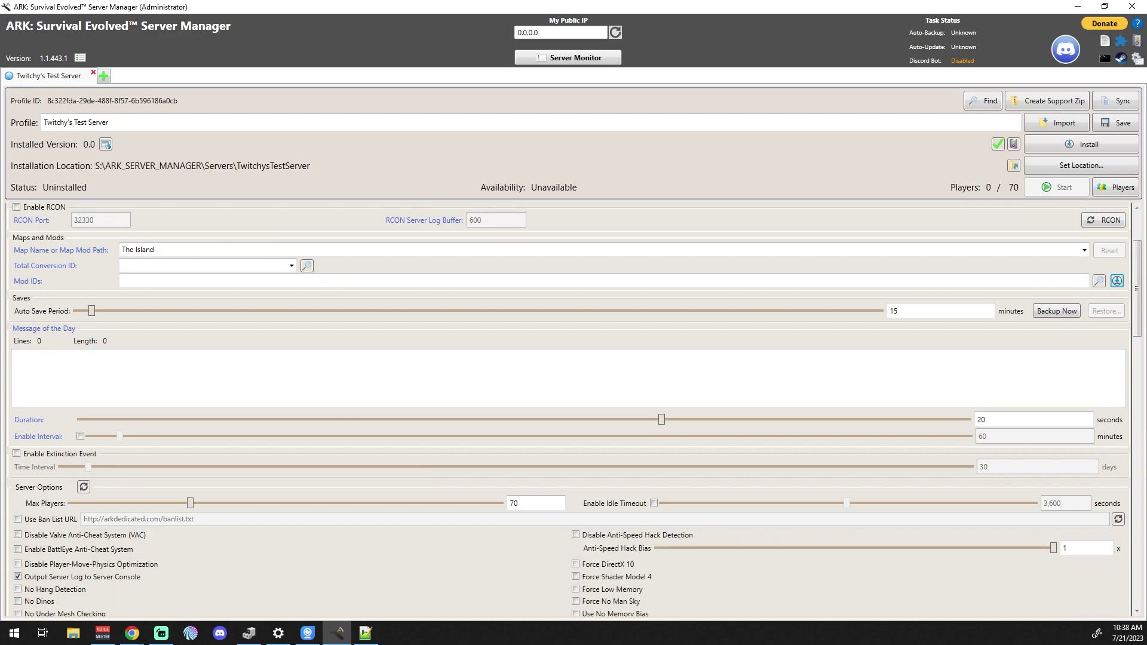
scroll(138, 442, up, 1)
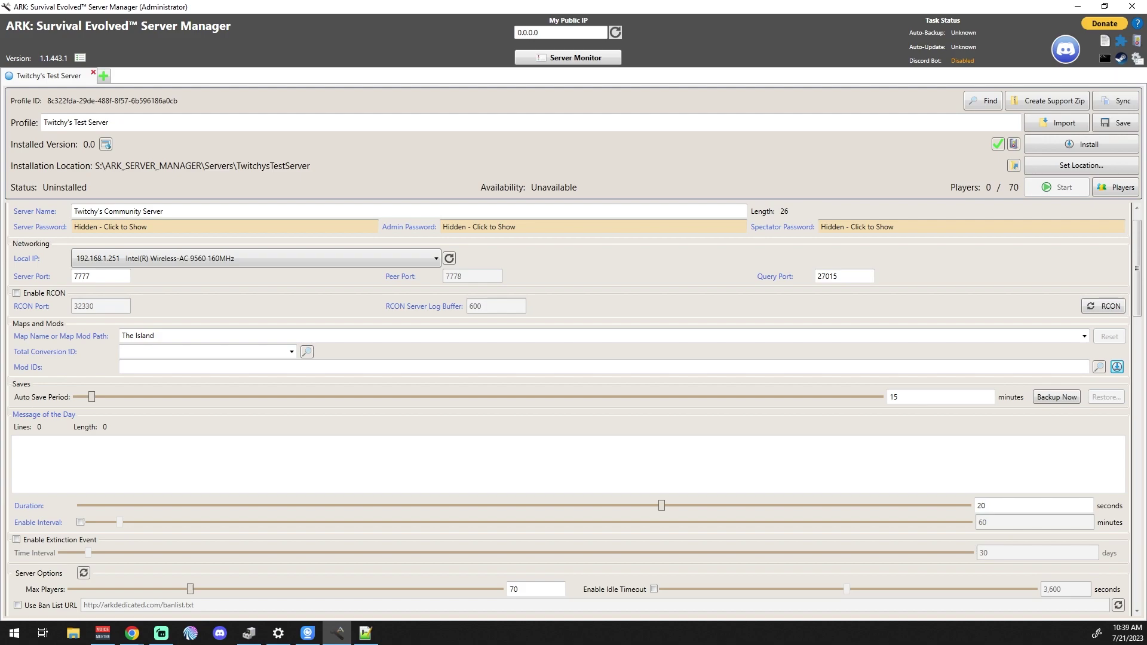
scroll(128, 322, down, 6)
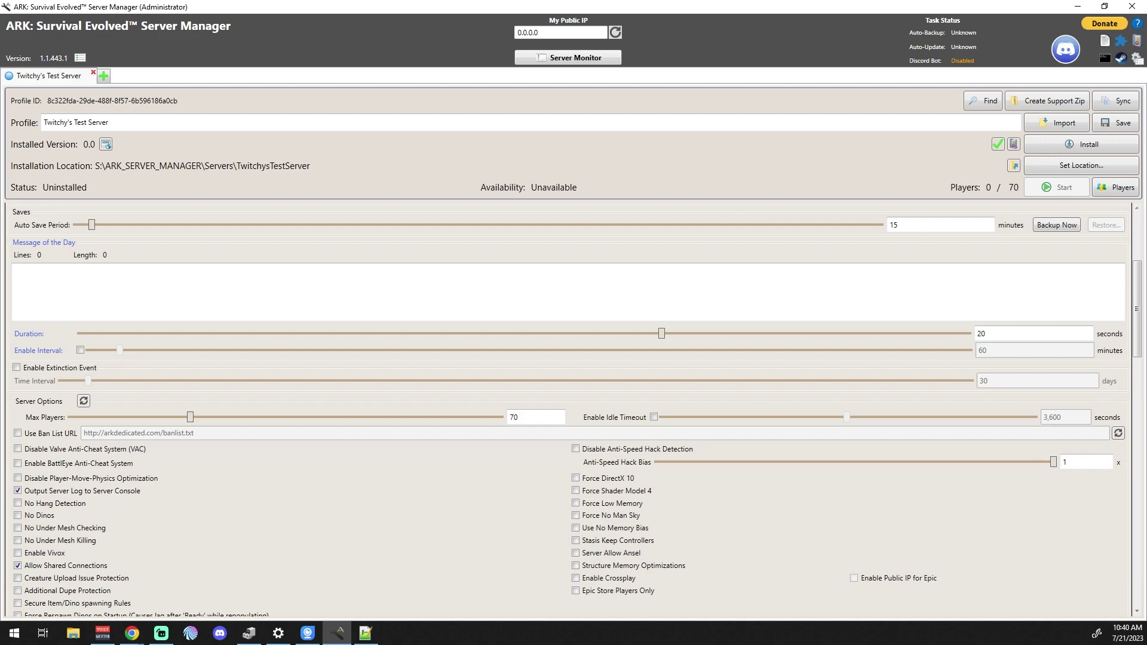
scroll(299, 502, down, 5)
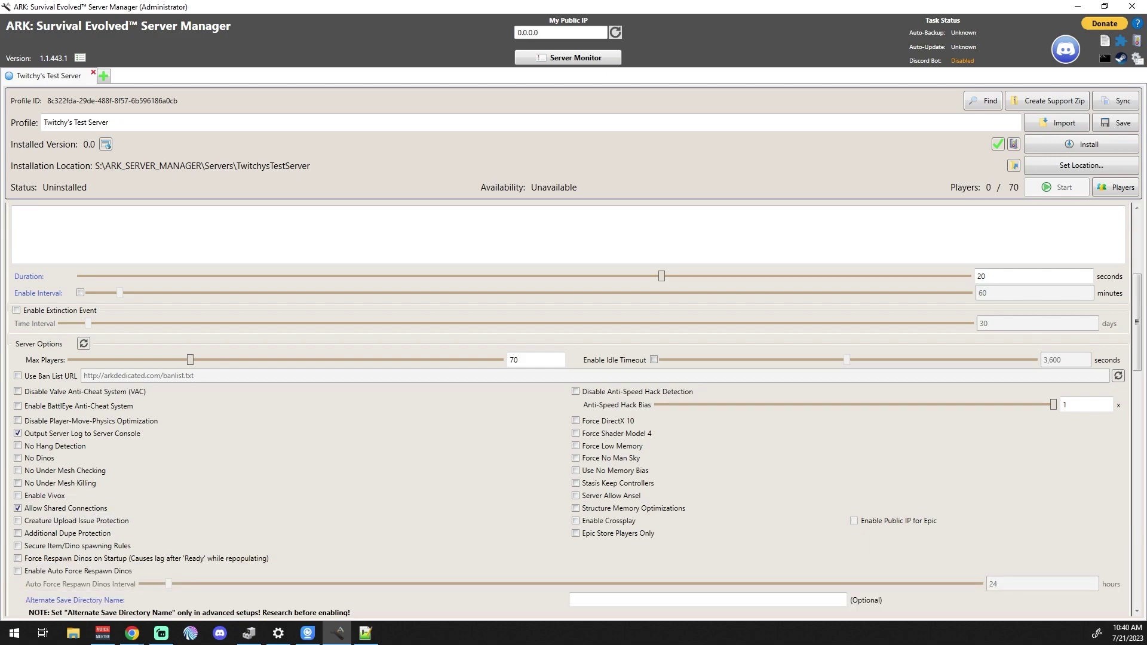
scroll(573, 409, down, 2)
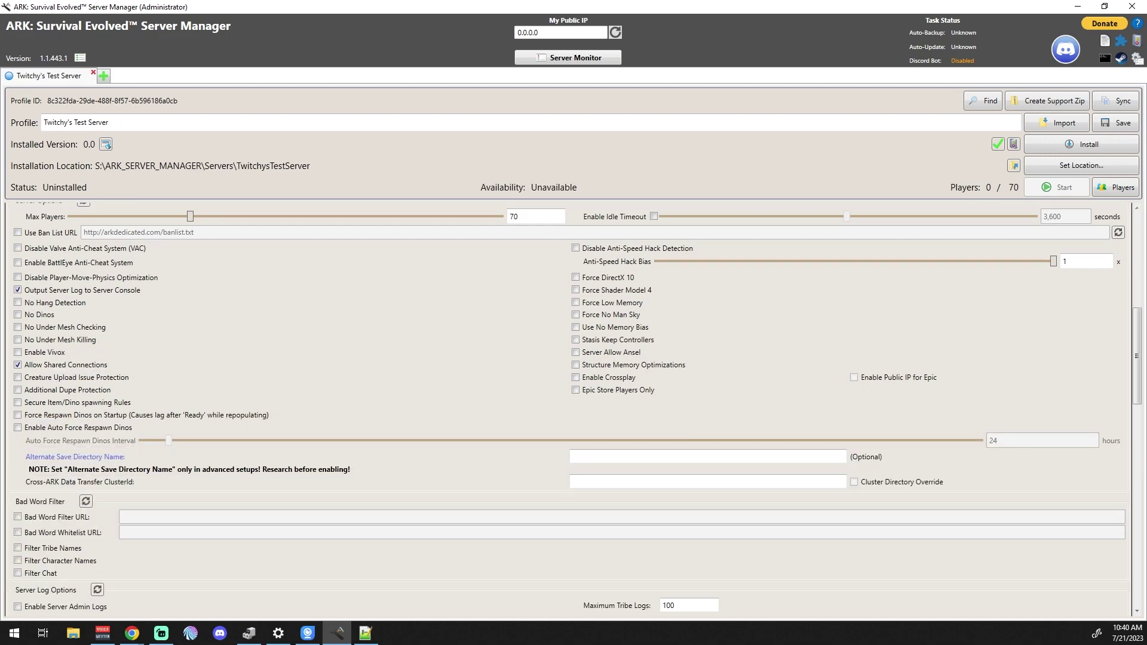
scroll(573, 410, up, 1)
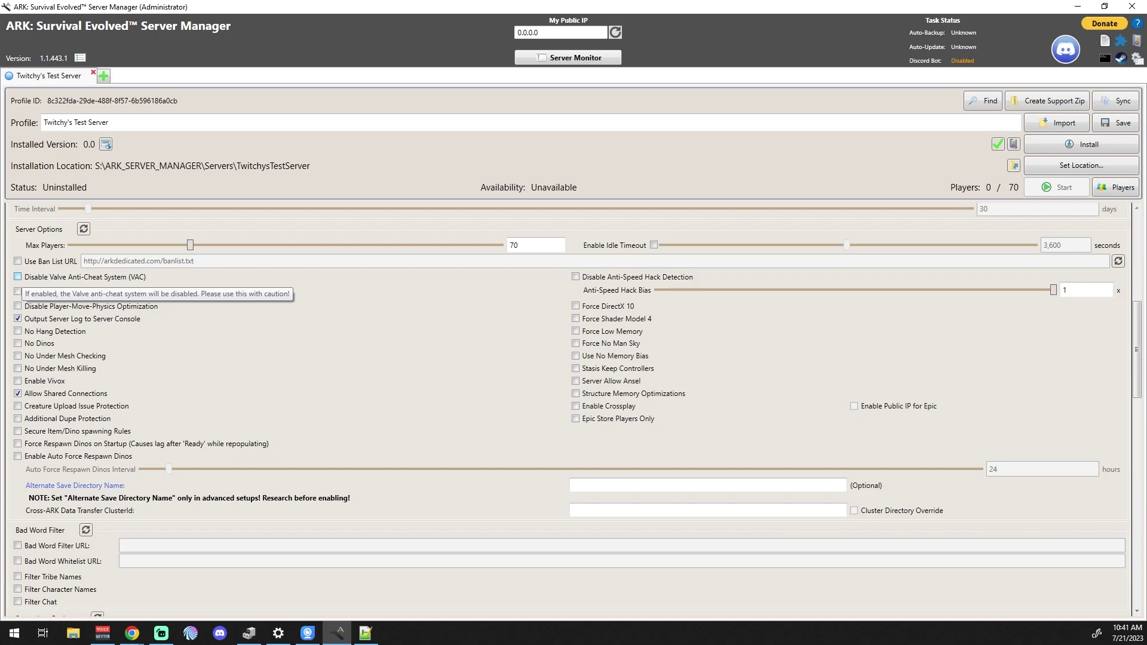
- Turn on 'Disable Valve Anti-Cheat System (VAC)' under Server Options
click(17, 277)
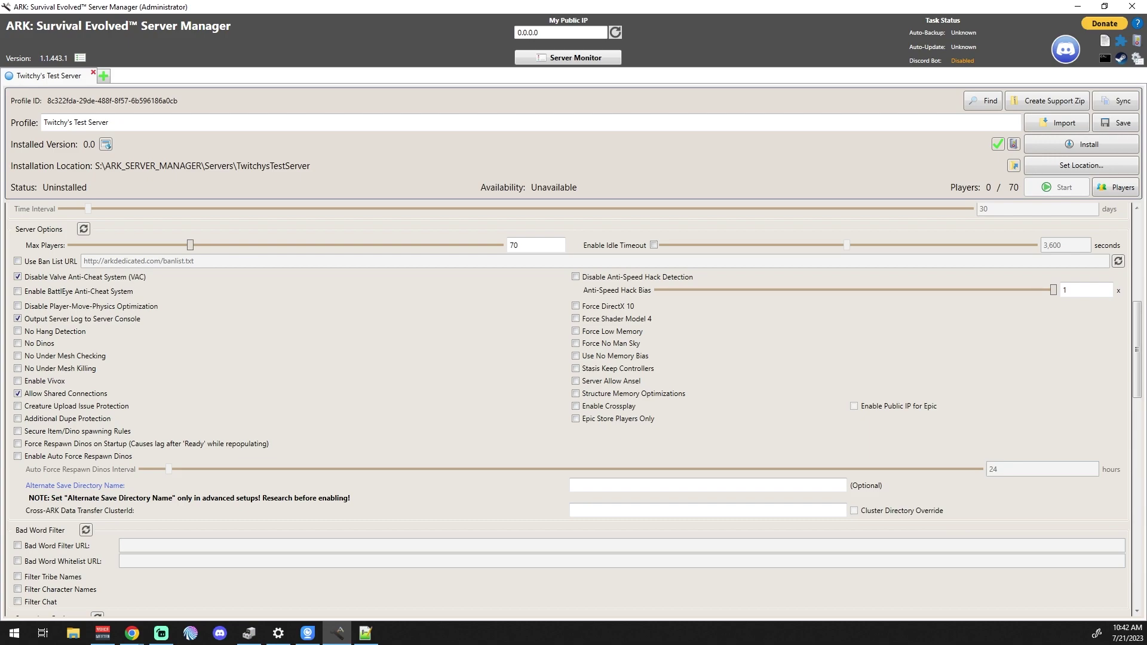
scroll(574, 409, down, 5)
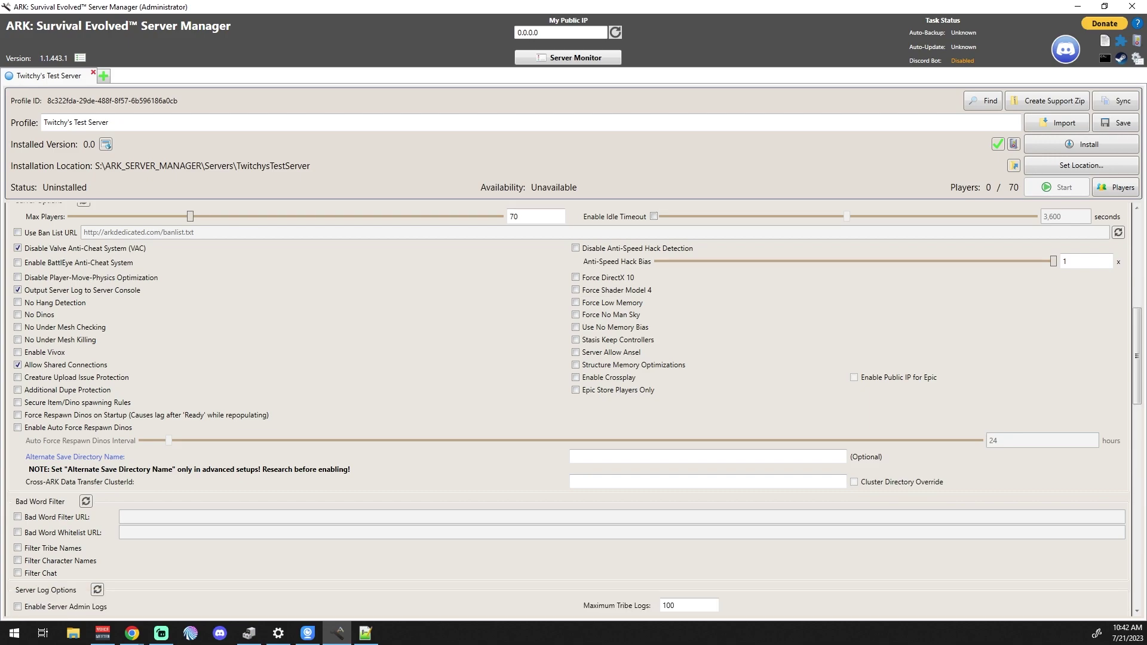
scroll(574, 410, down, 2)
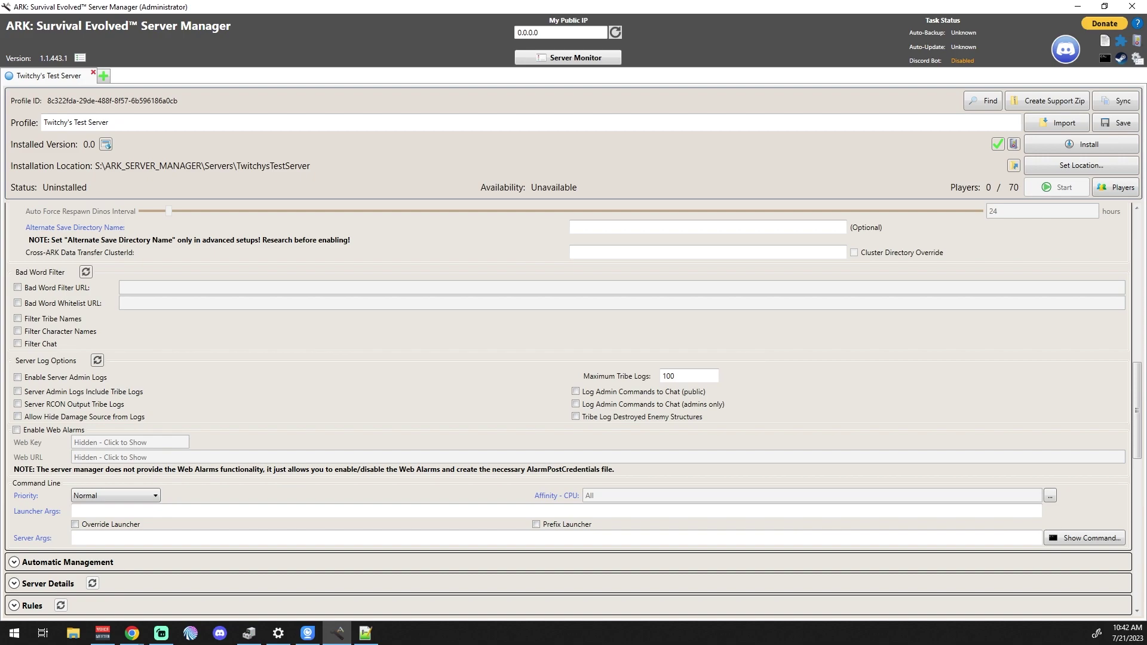
scroll(574, 409, down, 2)
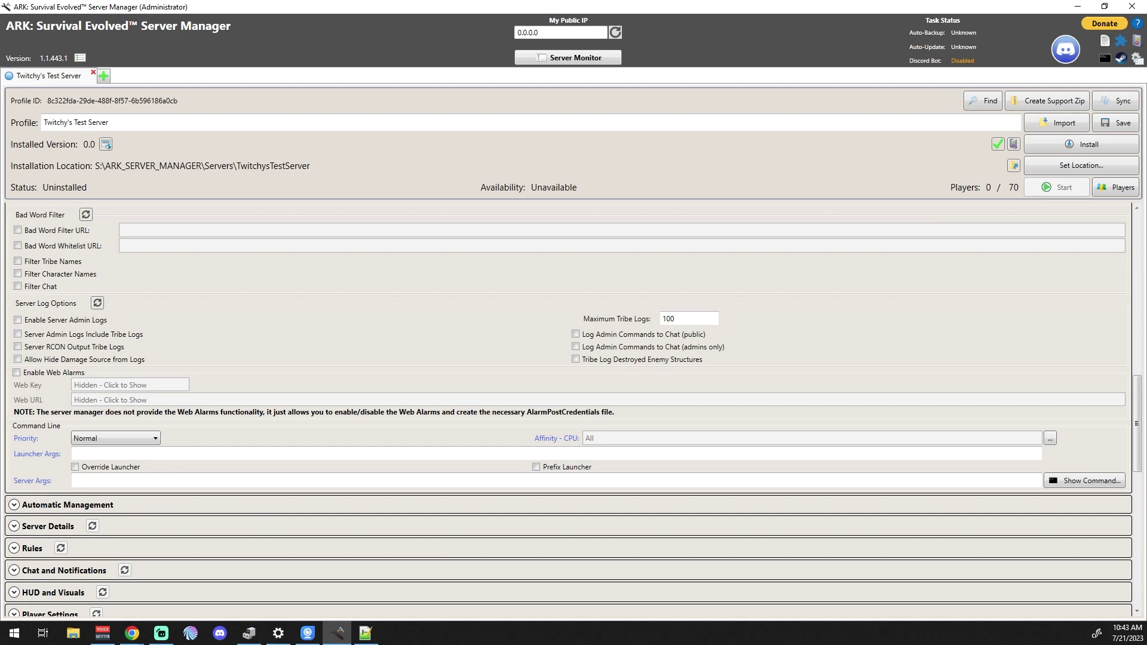
- Scroll down to the Command Line section
scroll(572, 410, down, 3)
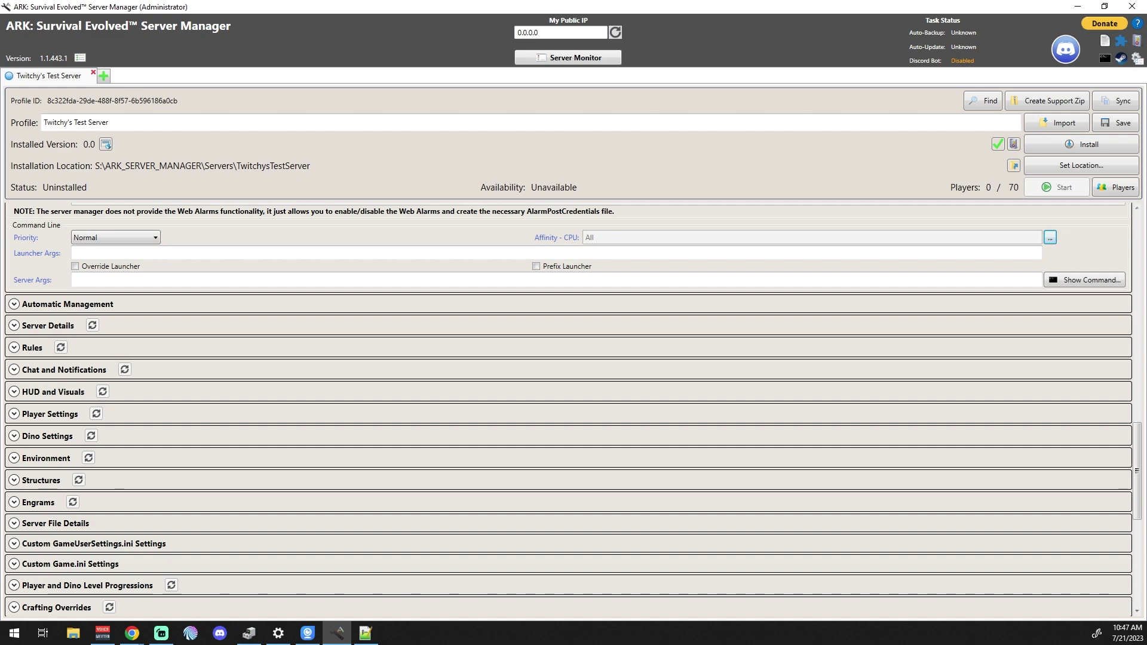
- Show the server's full launch command line, then close the Command Line window
click(1085, 280)
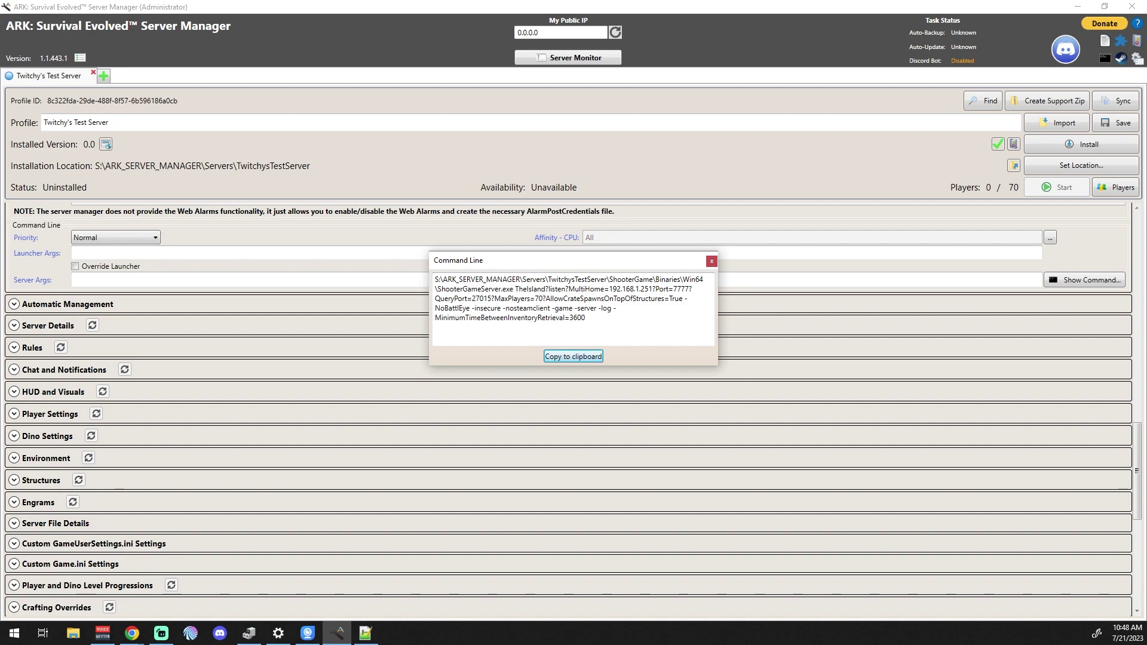
click(711, 261)
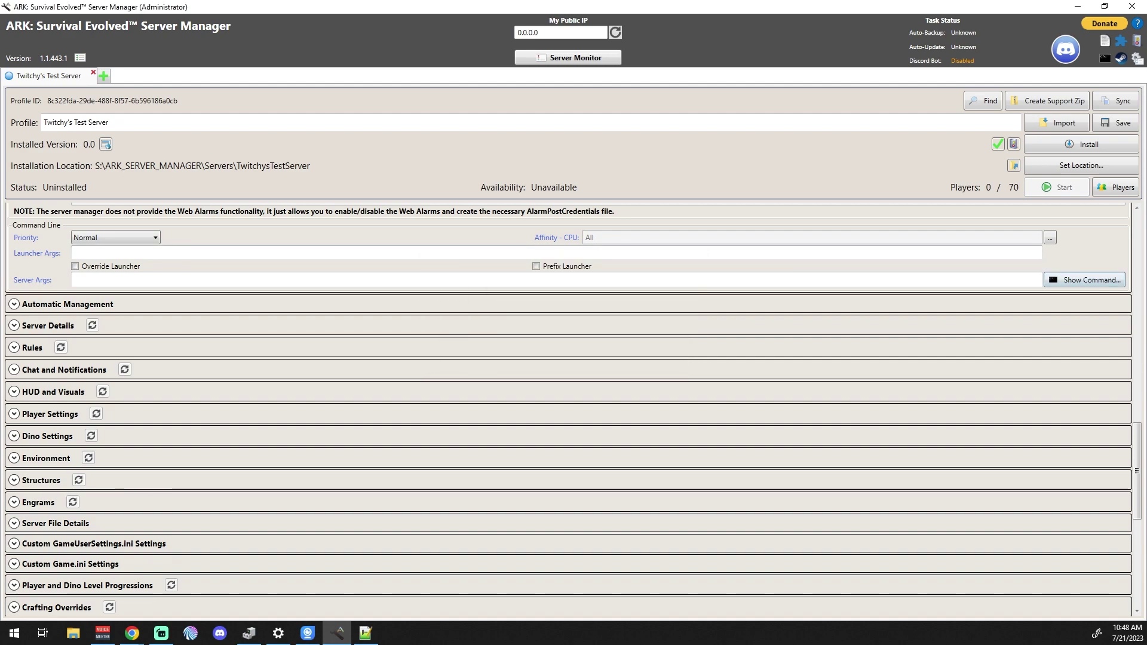
scroll(572, 410, up, 3)
scroll(572, 410, up, 5)
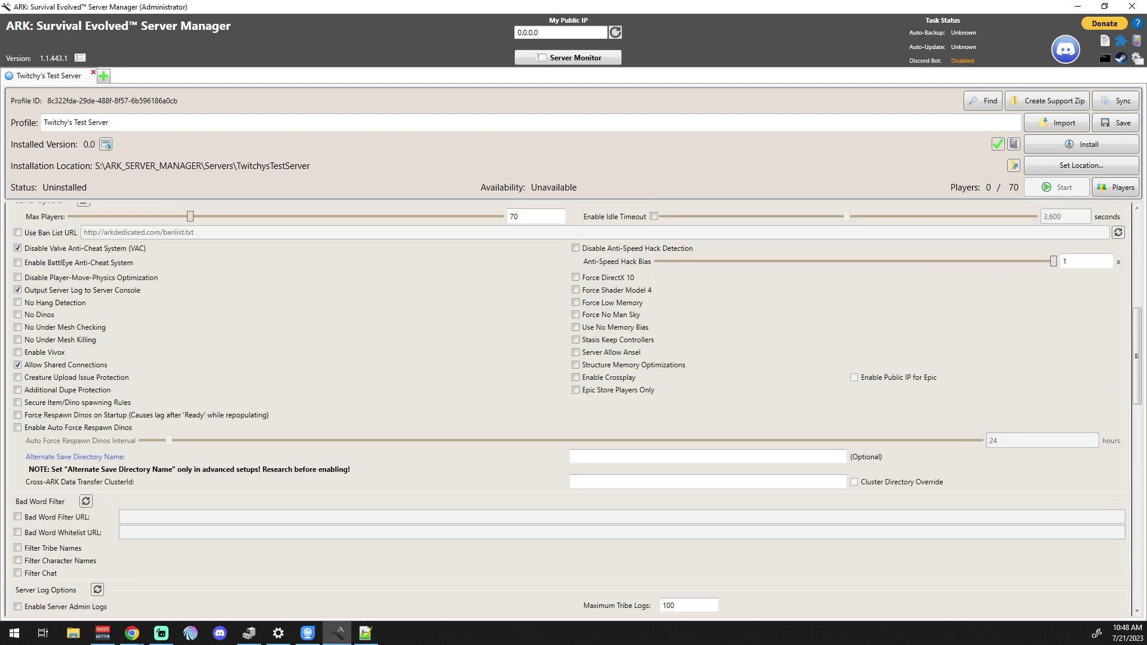
scroll(897, 316, up, 5)
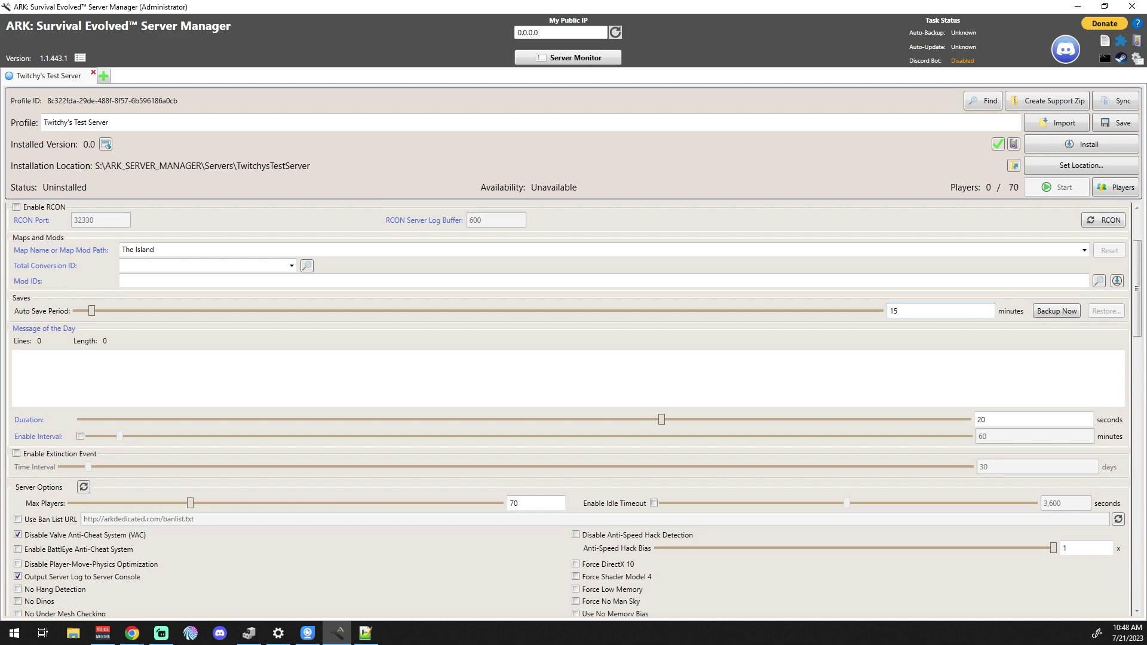
scroll(663, 317, up, 2)
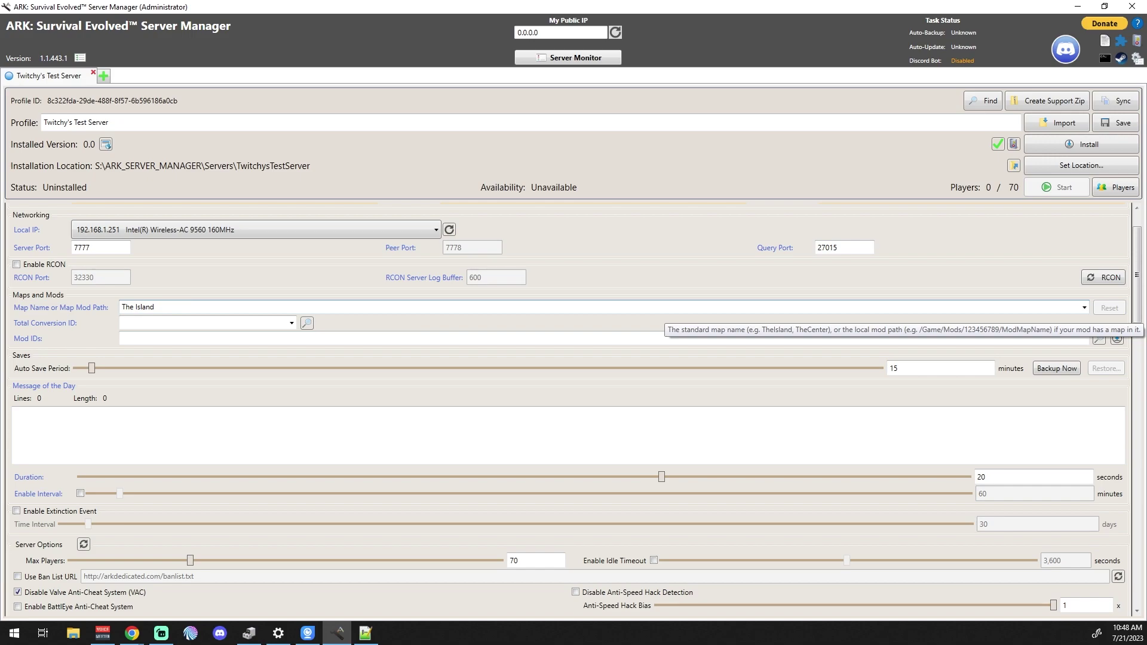